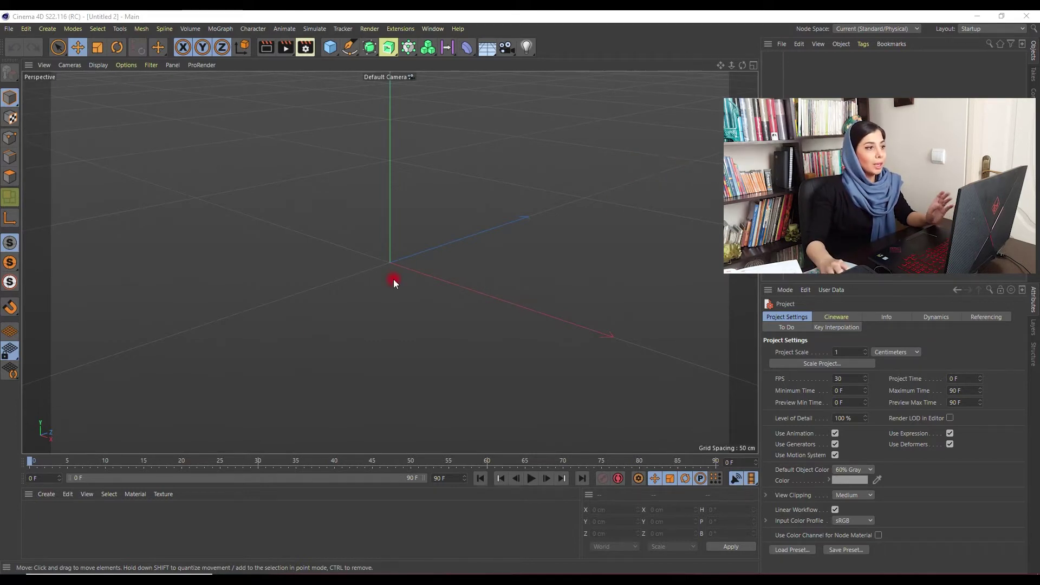
Step: Orbit the empty scene slightly and zoom out until the grid spacing reads 500 cm
left_click_drag(460, 312, 444, 276, "alt")
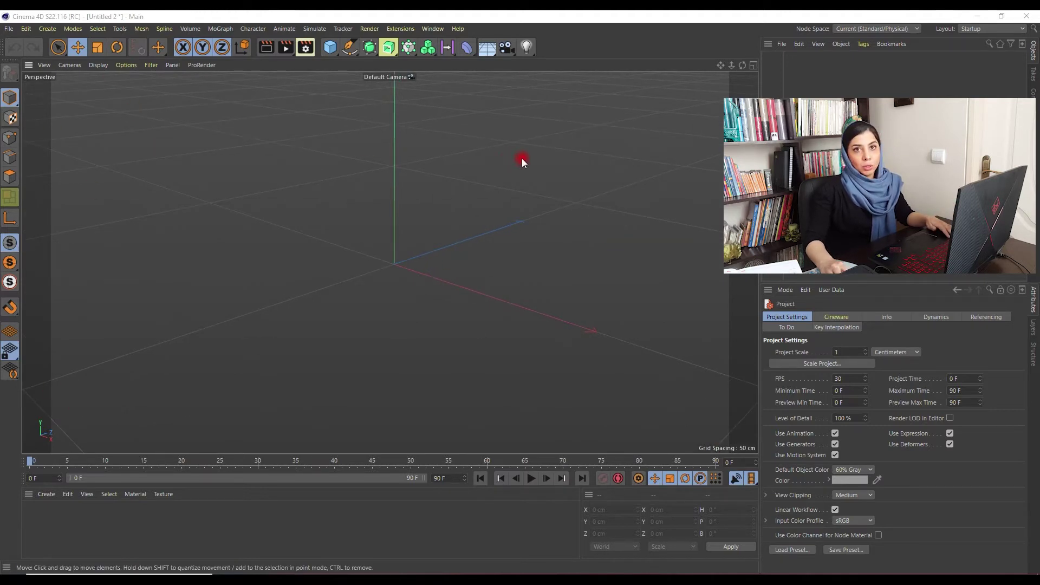
scroll(525, 164, "down", 3)
scroll(525, 163, "down", 3)
scroll(525, 163, "up", 2)
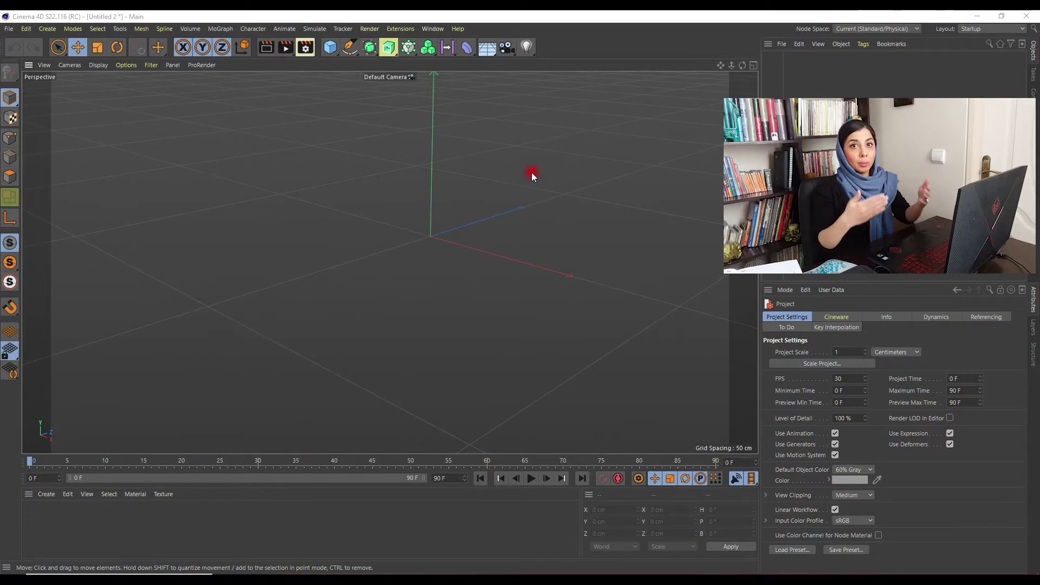
scroll(500, 178, "down", 2)
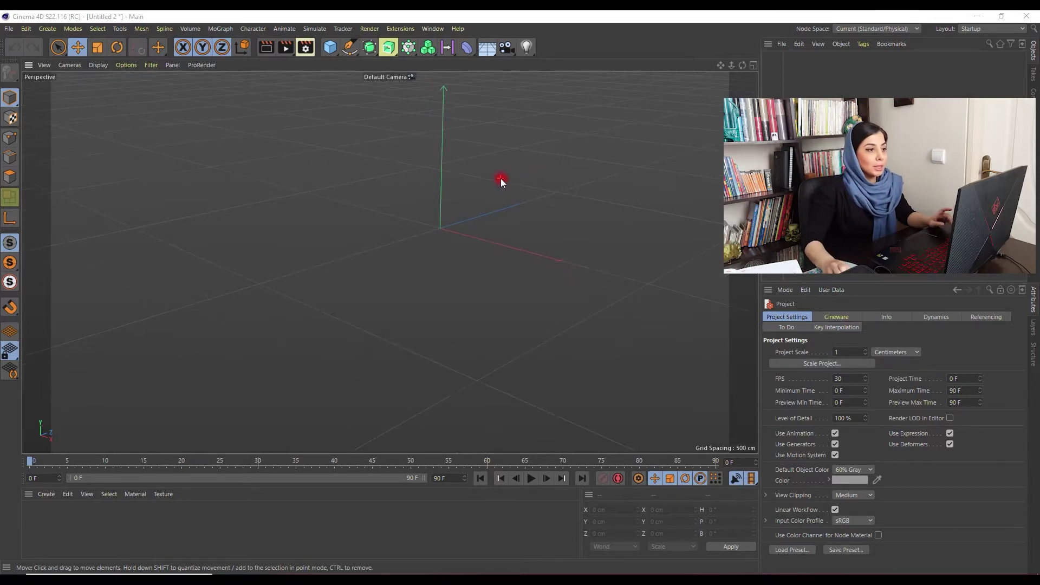
scroll(500, 153, "down", 1)
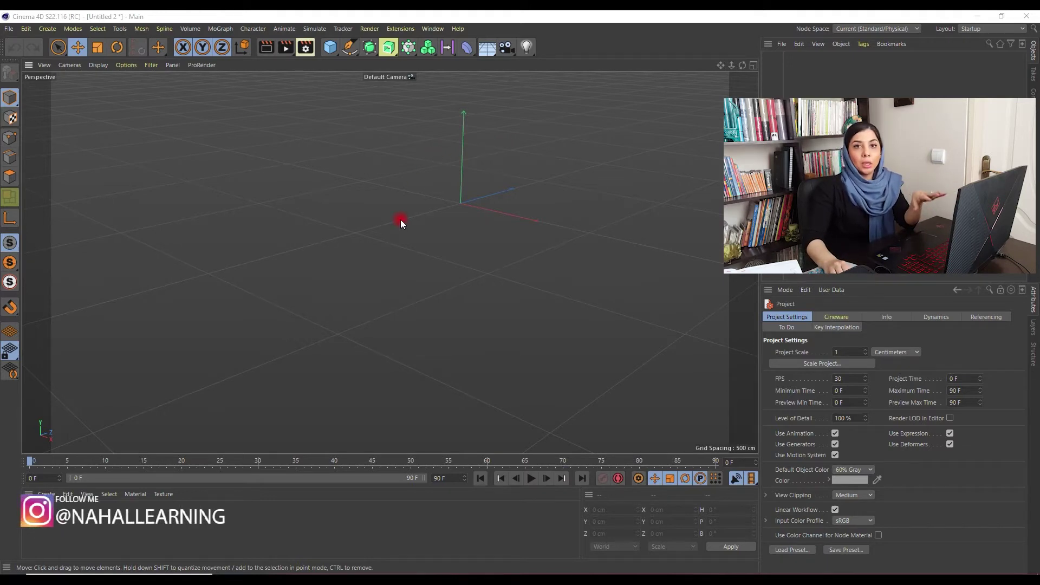
Step: Zoom the Perspective view far out until the grid spacing reads 5000 cm
scroll(403, 222, "down", 5)
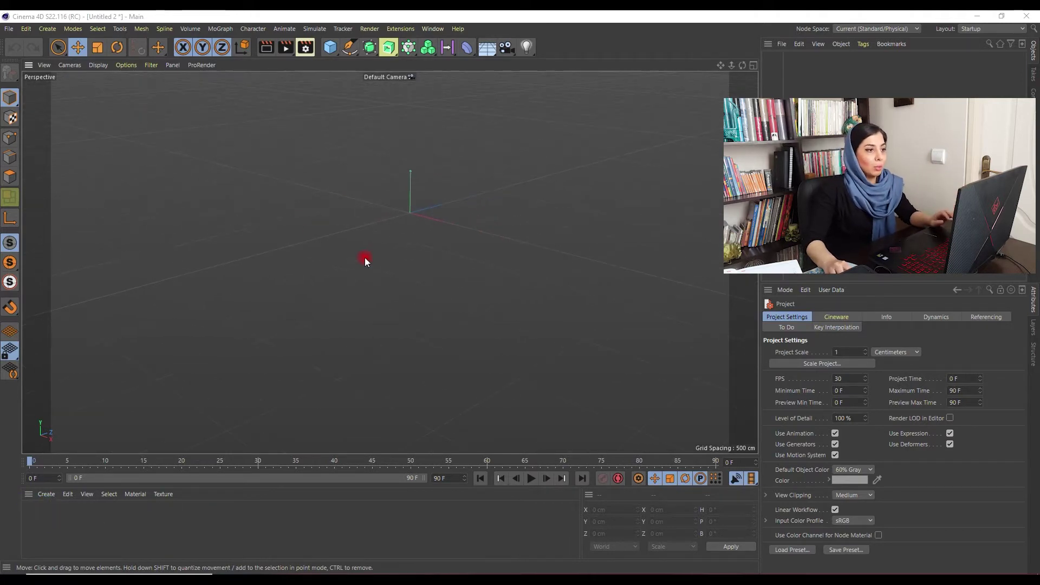
scroll(393, 233, "down", 3)
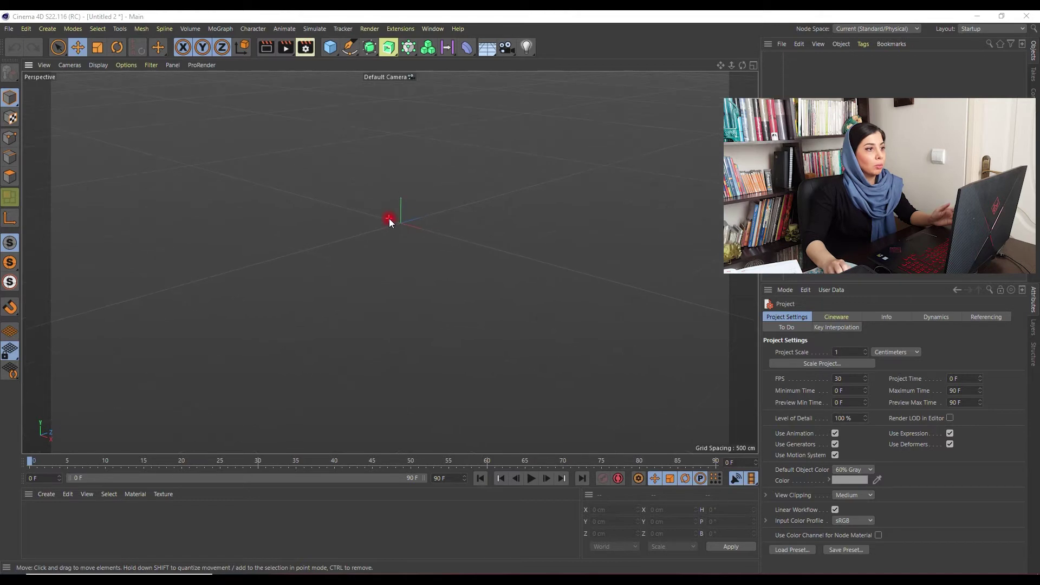
scroll(414, 187, "down", 4)
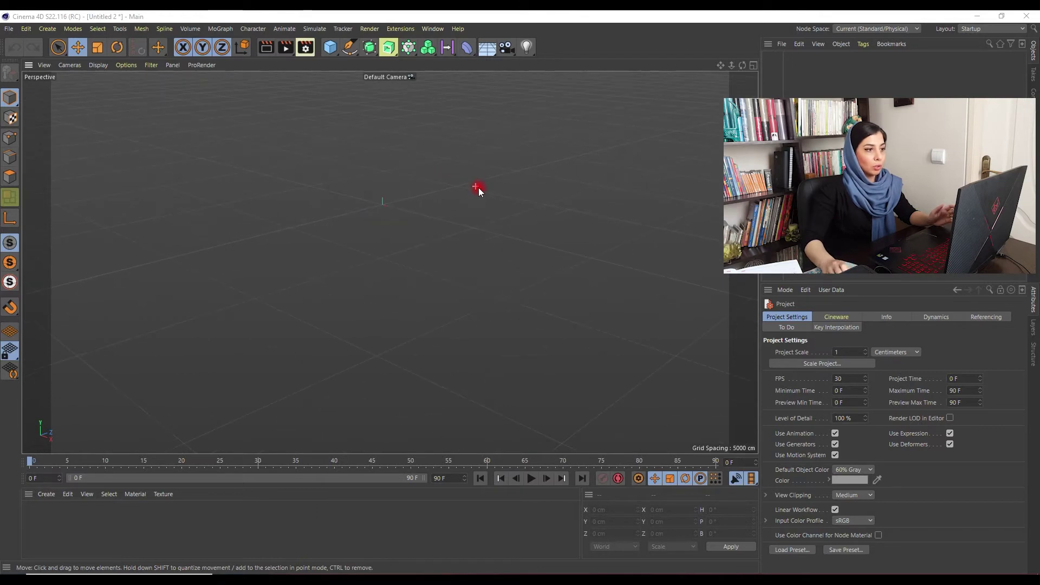
Step: Pan slightly and orbit the camera around the world origin of the empty grid
left_click_drag(483, 197, 480, 200, "alt")
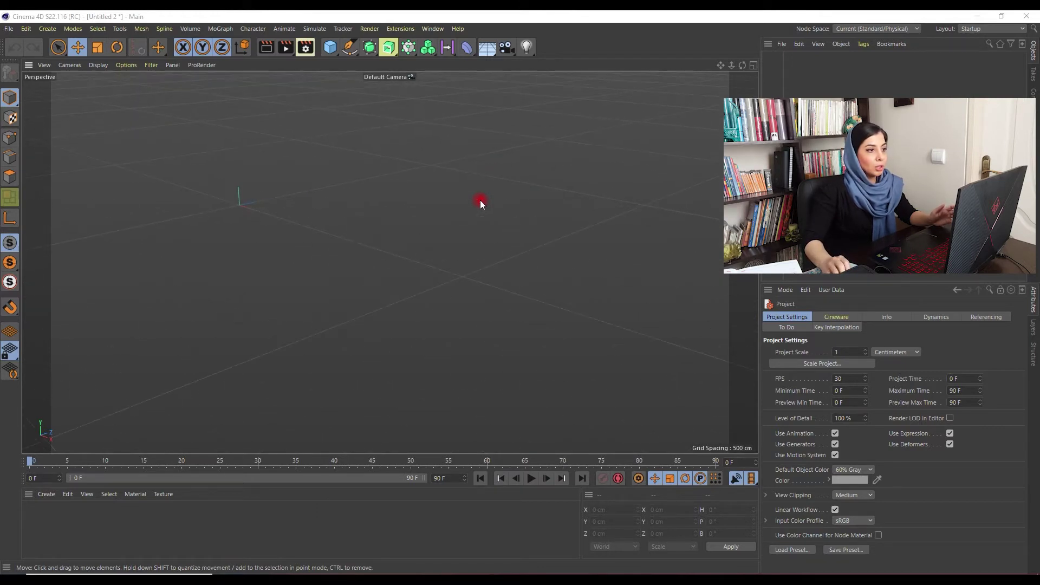
left_click_drag(512, 237, 473, 211, "alt")
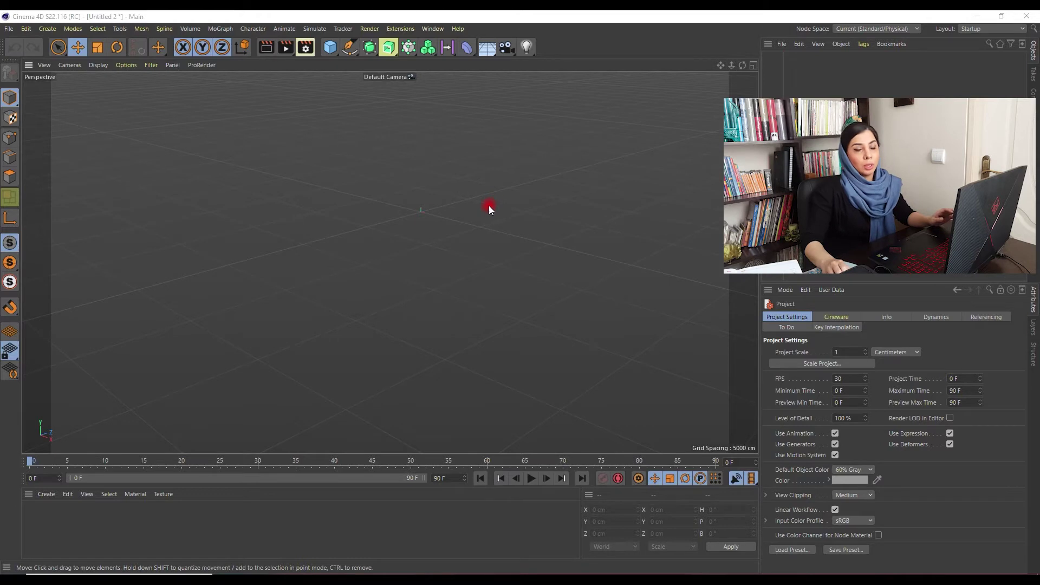
left_click_drag(483, 210, 466, 210, "alt")
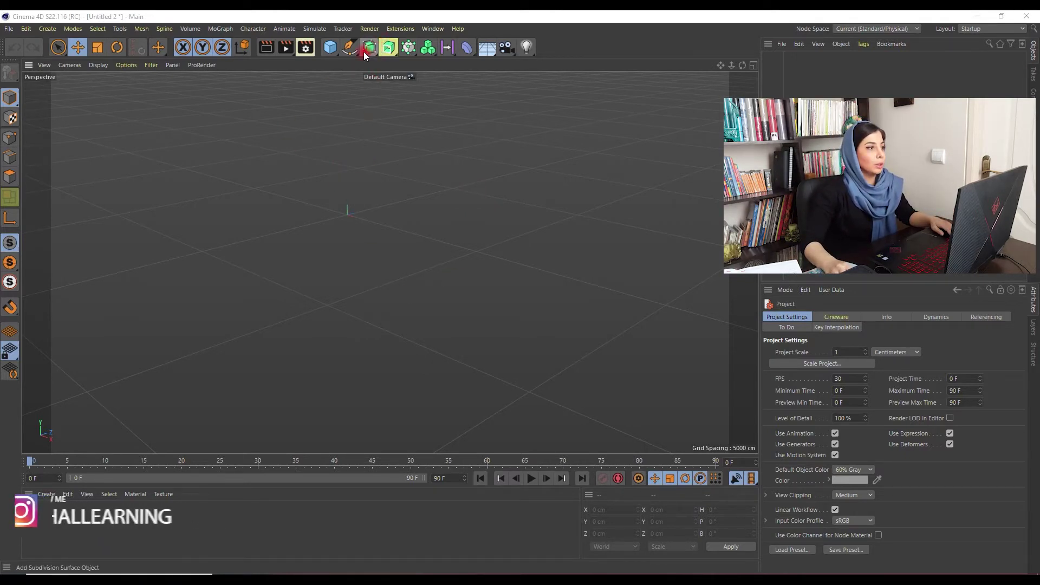
Step: Add a default 200 cm Cube primitive at the origin and zoom in on it
left_click(334, 46)
scroll(350, 218, "up", 5)
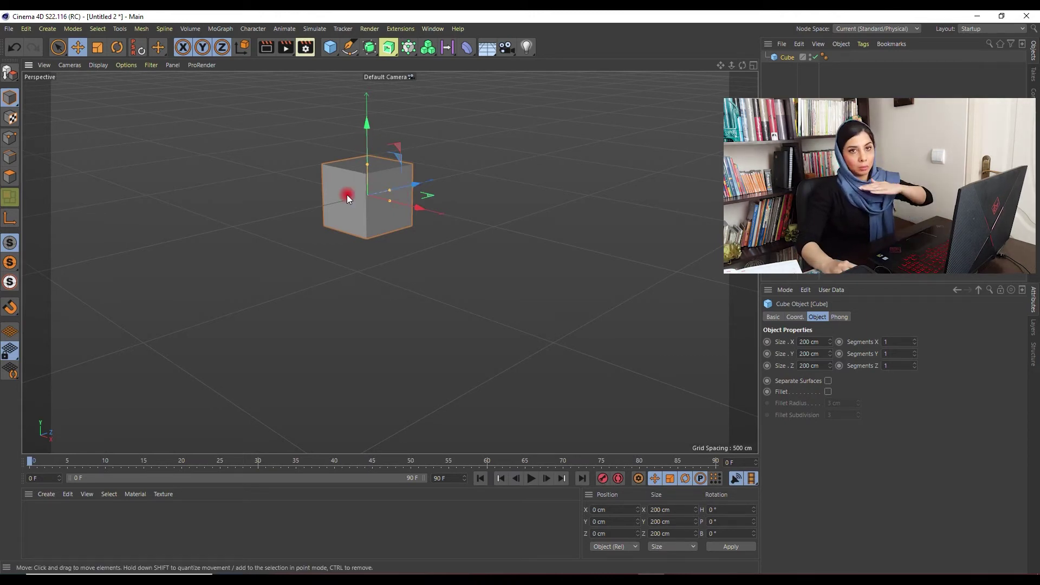
Step: Drag the cube off the origin to about X 346.3, Y 17.14, Z 117.467 cm
left_click_drag(366, 126, 372, 79)
left_click(333, 165)
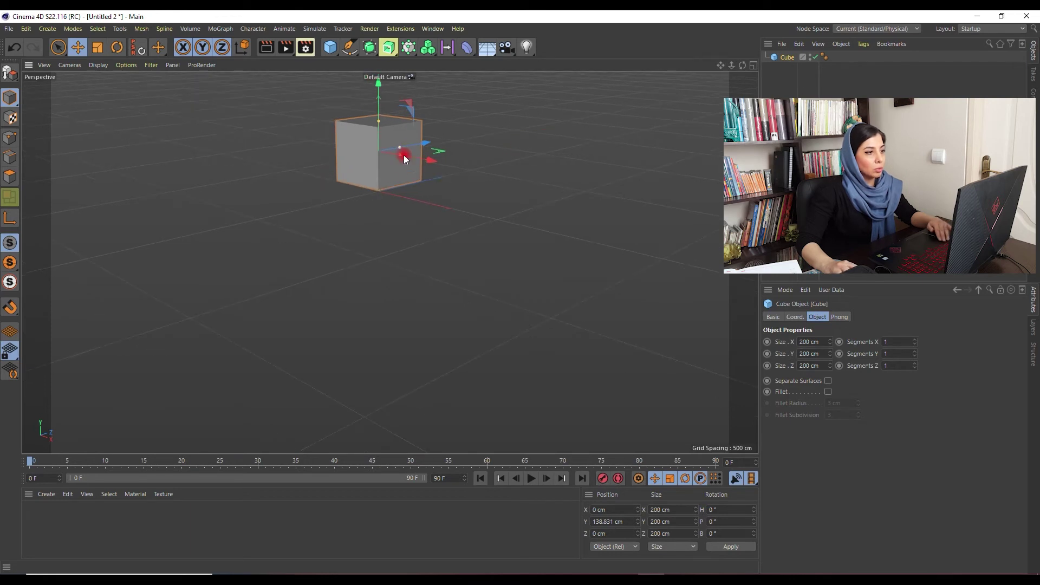
mouse_move(421, 161)
left_mouse_down()
mouse_move(574, 210)
mouse_move(444, 149)
mouse_move(557, 131)
mouse_move(440, 160)
mouse_move(331, 85)
mouse_move(382, 94)
left_mouse_up()
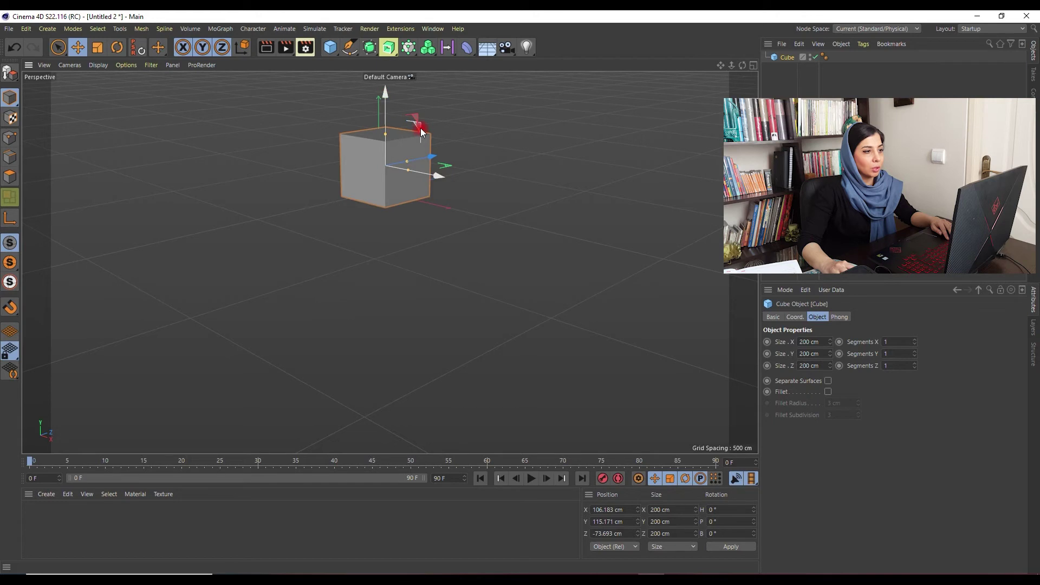
mouse_move(421, 128)
left_mouse_down()
mouse_move(466, 92)
mouse_move(476, 105)
mouse_move(441, 144)
mouse_move(391, 104)
mouse_move(480, 121)
mouse_move(418, 125)
left_mouse_up()
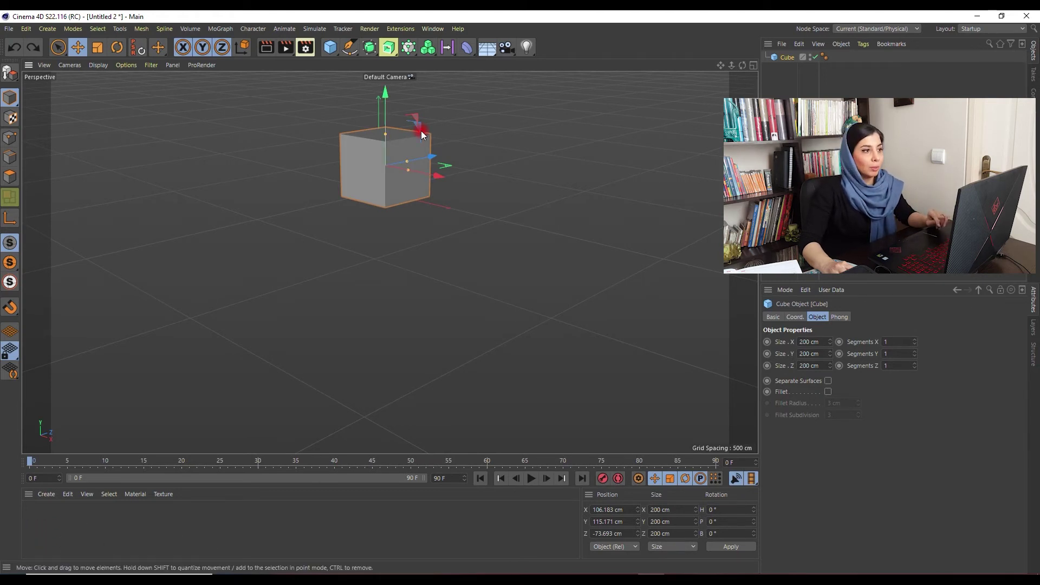
mouse_move(421, 131)
left_mouse_down()
mouse_move(480, 158)
mouse_move(438, 169)
mouse_move(389, 152)
mouse_move(389, 112)
mouse_move(453, 93)
mouse_move(499, 115)
mouse_move(534, 181)
mouse_move(516, 163)
left_mouse_up()
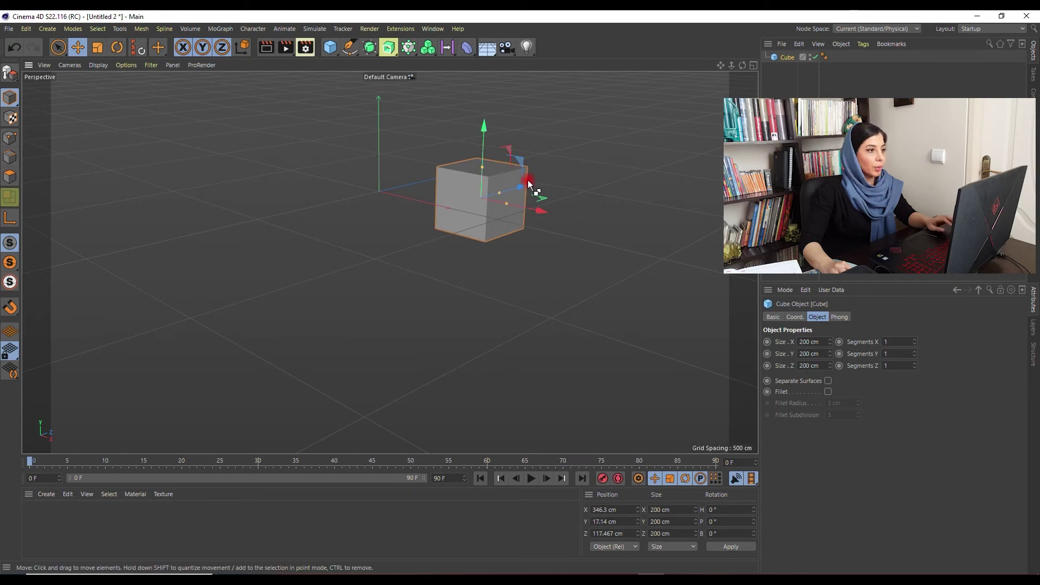
Step: Move the cube back up, left and toward the camera, near the world origin
left_click_drag(528, 179, 390, 127)
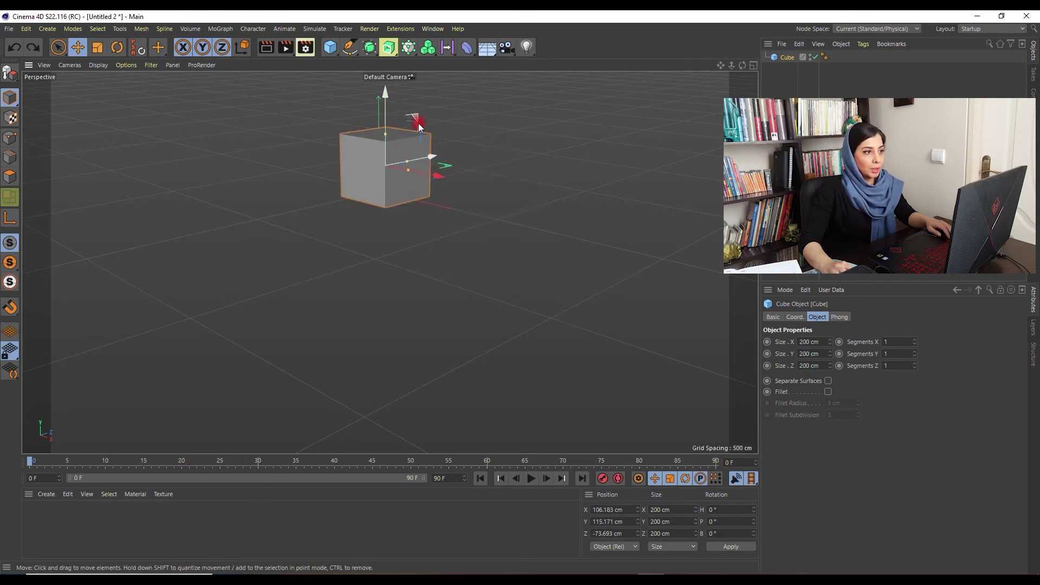
mouse_move(418, 123)
left_mouse_down()
mouse_move(423, 177)
mouse_move(351, 95)
mouse_move(467, 97)
left_mouse_up()
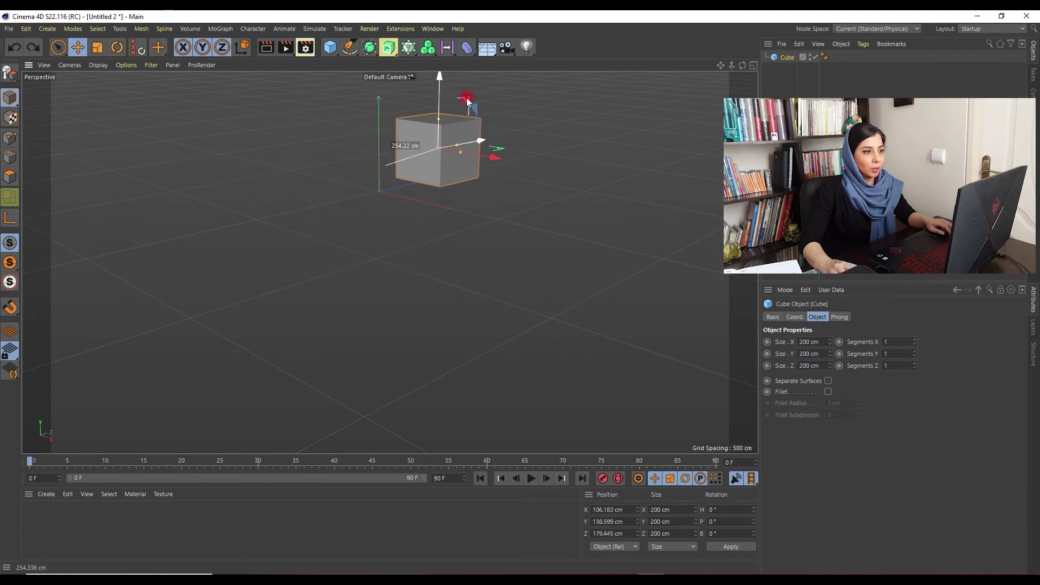
mouse_move(490, 161)
left_mouse_down()
mouse_move(428, 170)
mouse_move(447, 165)
mouse_move(422, 124)
mouse_move(420, 200)
mouse_move(441, 121)
mouse_move(529, 178)
left_mouse_up()
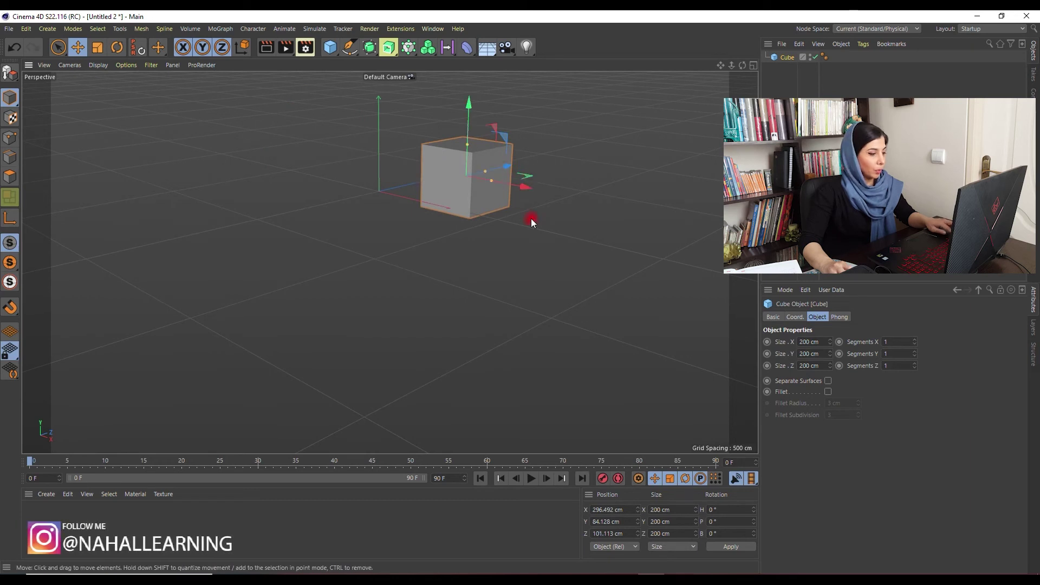
left_click_drag(531, 219, 356, 222)
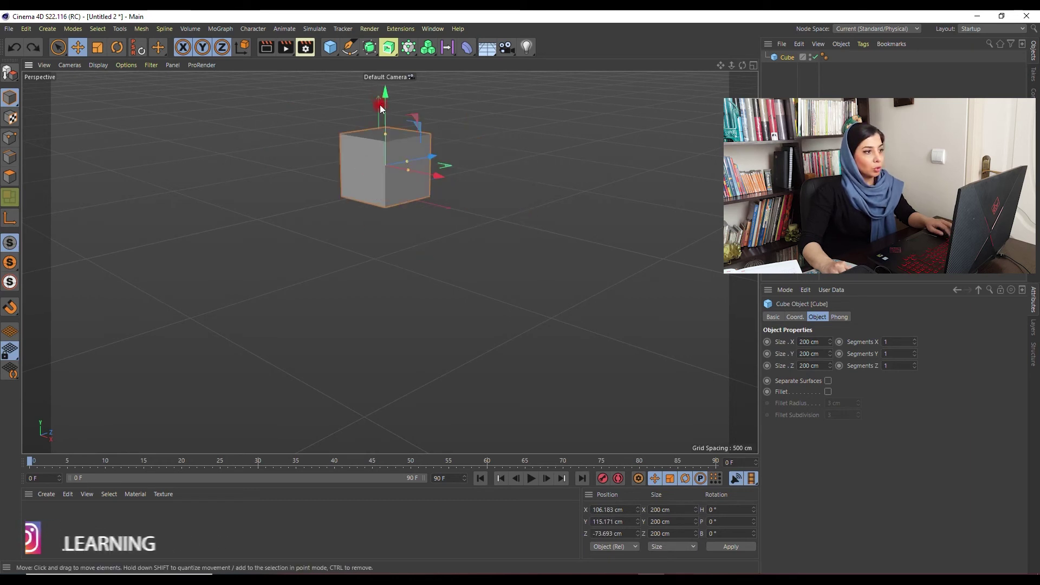
Step: Undo an overshooting X slide and settle the cube at X 77.368, Y 115.171, Z -73.693 cm
left_click_drag(442, 184, 608, 273)
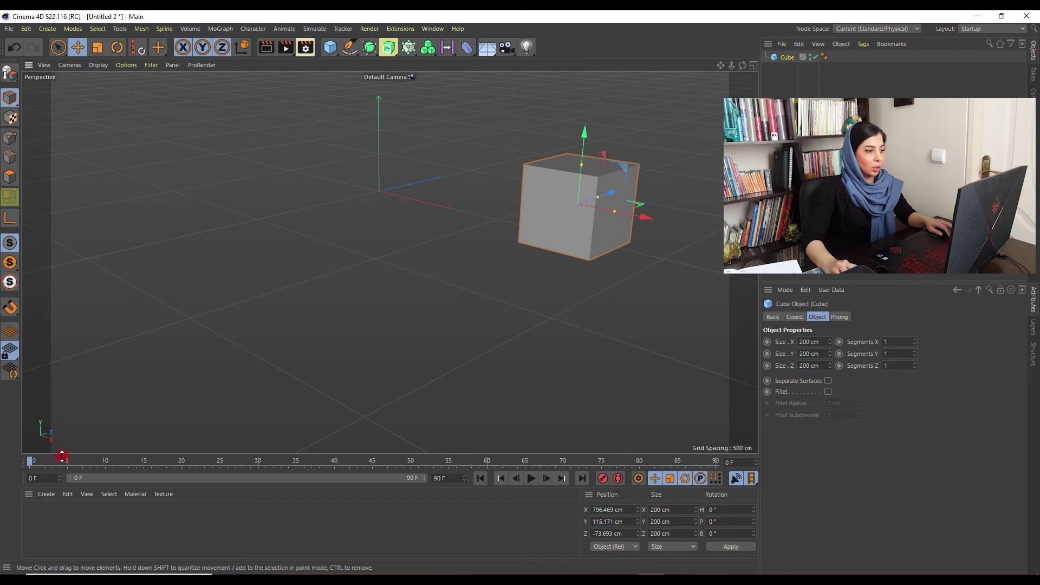
key("ctrl+z")
left_click_drag(437, 170, 431, 179)
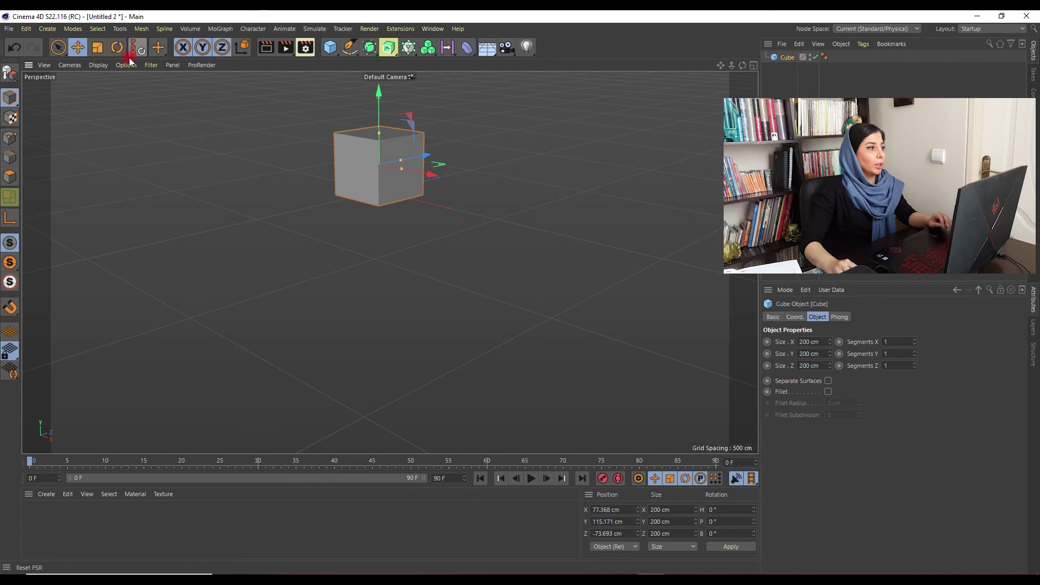
left_click(99, 50)
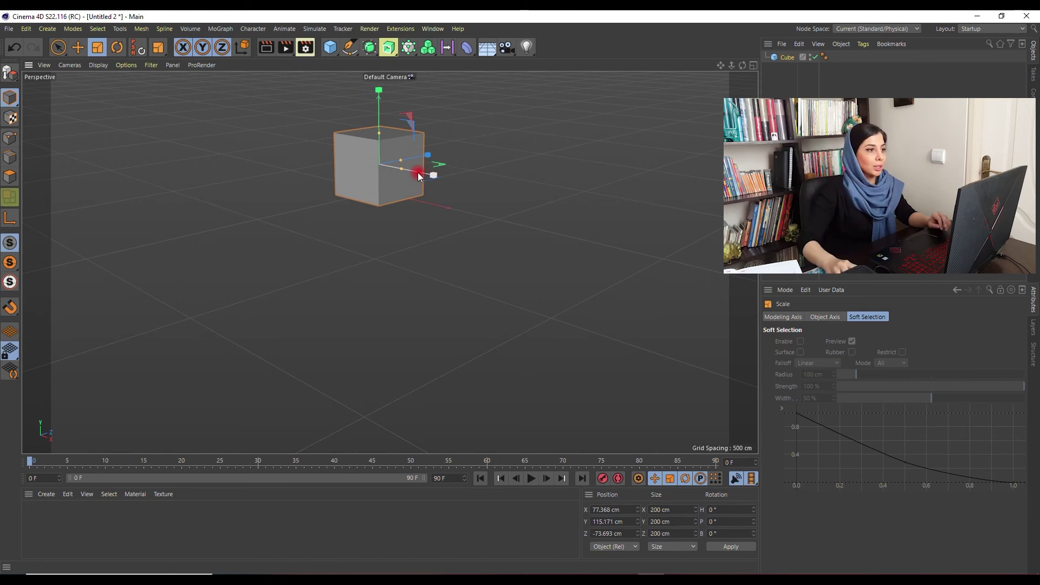
Step: Scale the cube uniformly to 283.978 cm per side, undoing an oversized scale
mouse_move(437, 177)
left_mouse_down()
mouse_move(552, 225)
mouse_move(467, 197)
mouse_move(493, 212)
left_mouse_up()
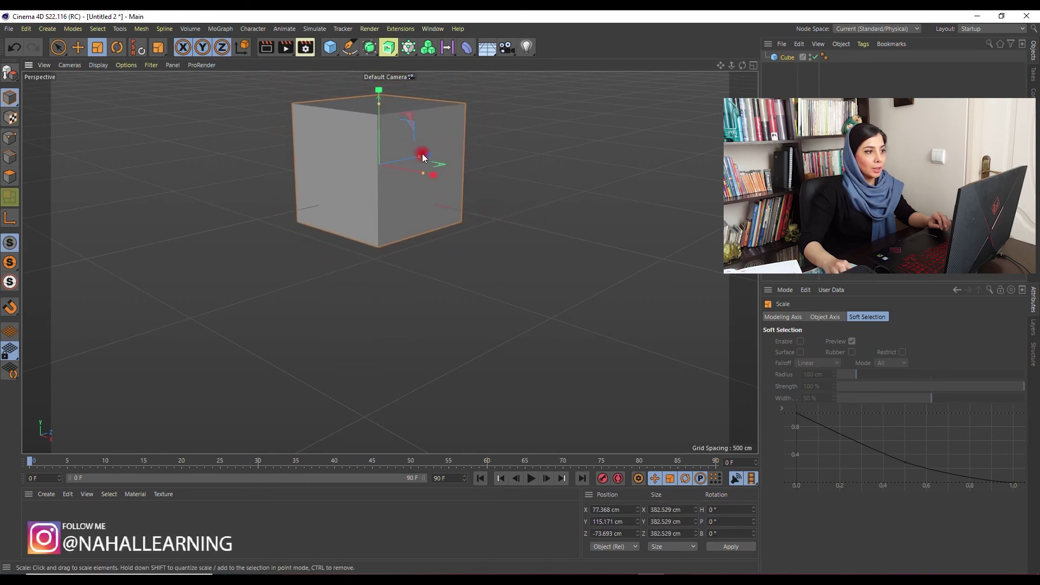
mouse_move(428, 166)
left_mouse_down()
mouse_move(479, 151)
mouse_move(419, 170)
mouse_move(380, 90)
mouse_move(520, 293)
mouse_move(400, 157)
mouse_move(399, 93)
mouse_move(520, 293)
left_mouse_up()
key("ctrl+z")
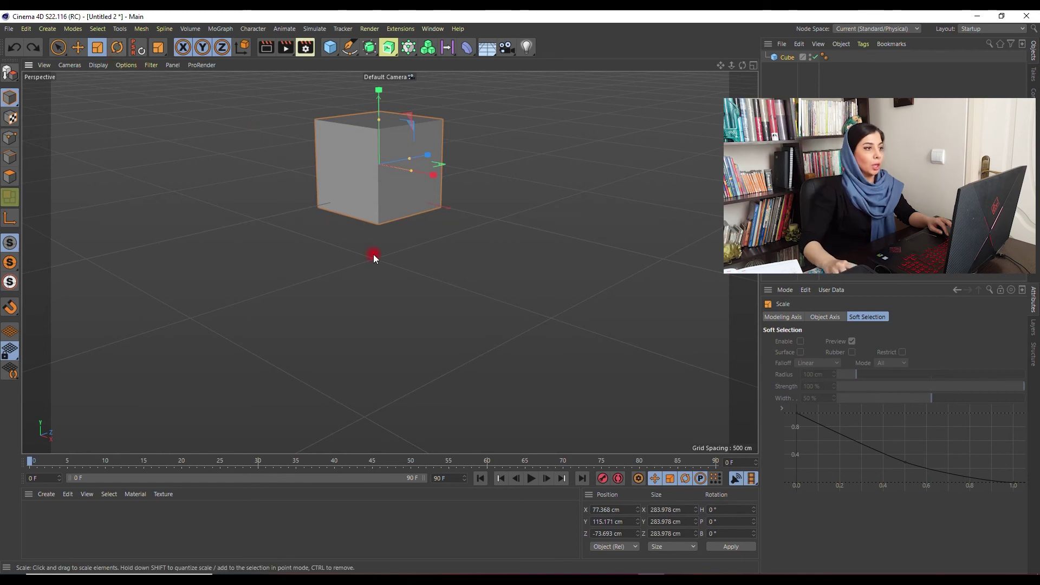
Step: Rotate the cube to H 44.8° and P 30.401°, then deselect it
left_click(118, 51)
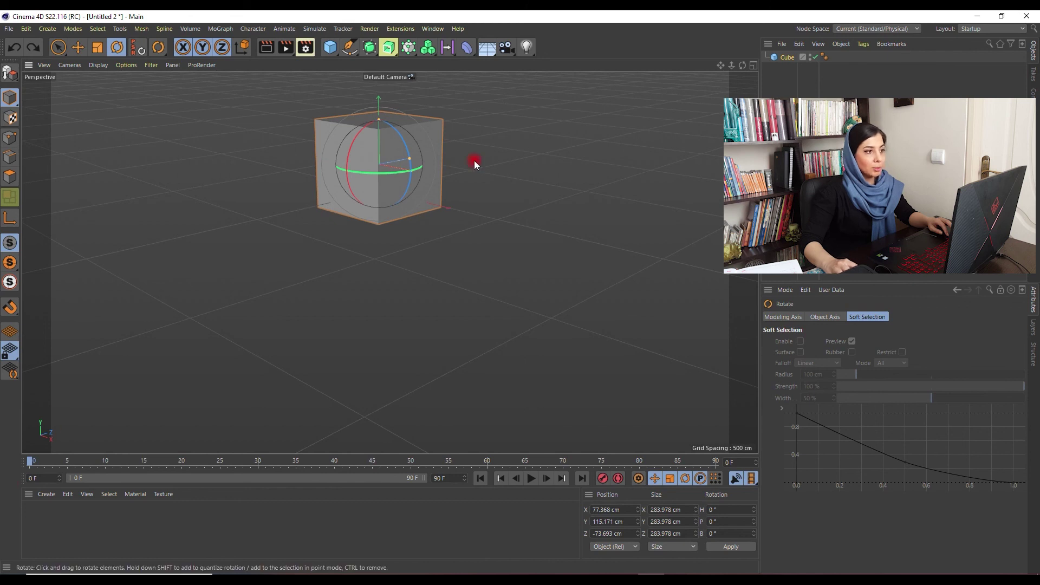
mouse_move(397, 174)
left_mouse_down()
mouse_move(337, 170)
mouse_move(446, 171)
mouse_move(348, 174)
mouse_move(432, 179)
left_mouse_up()
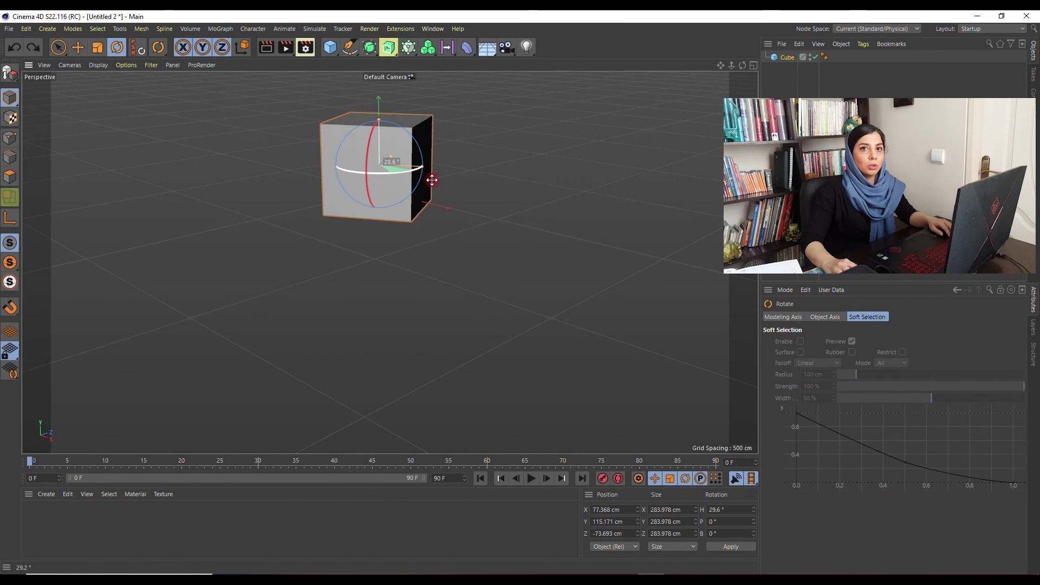
left_click_drag(431, 179, 453, 171)
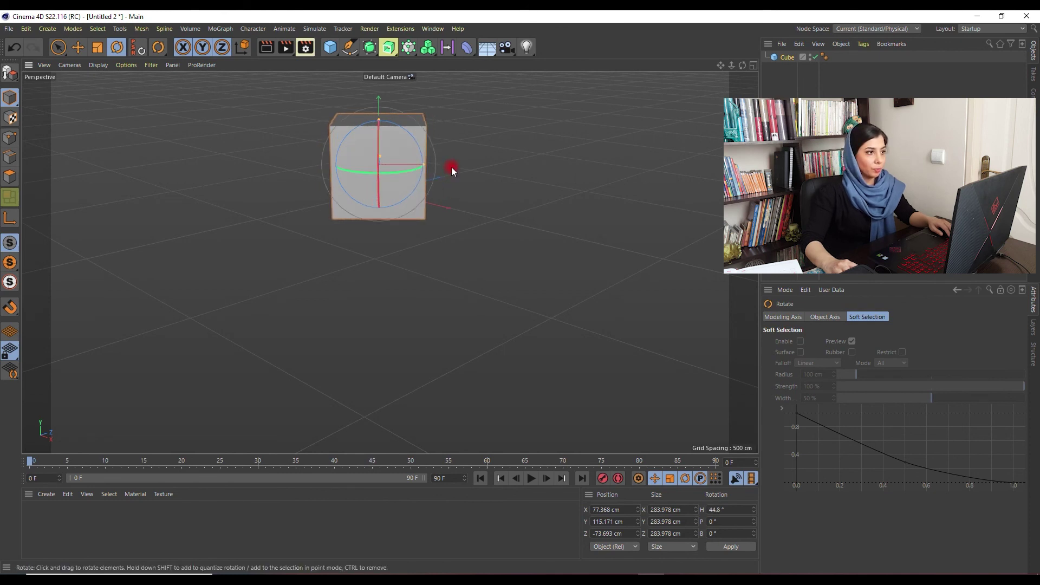
left_click_drag(379, 128, 375, 172)
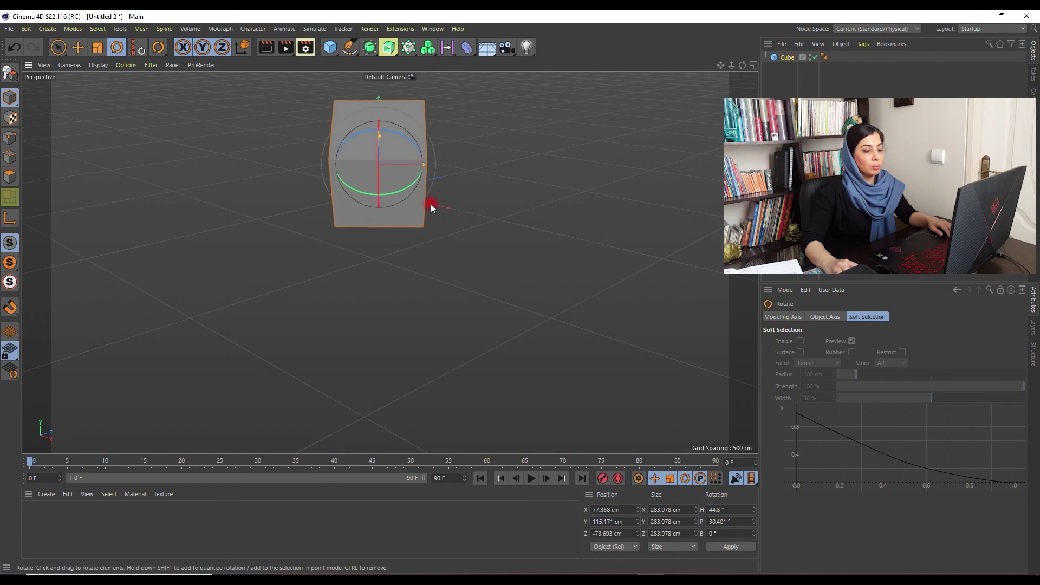
left_click(489, 240)
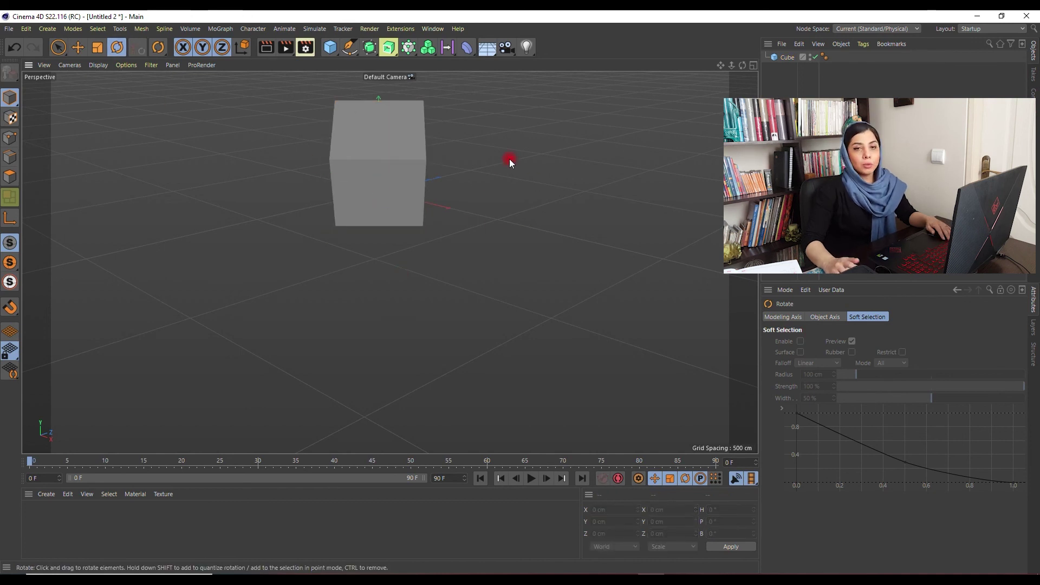
key("9")
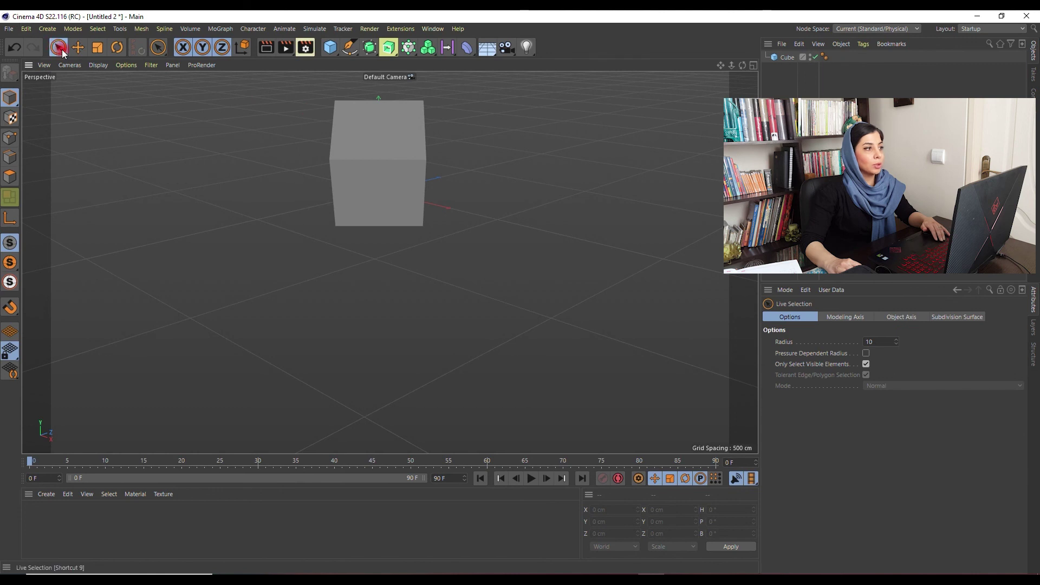
Step: Select the rotated cube again to show its object properties and coordinates
left_click(408, 121)
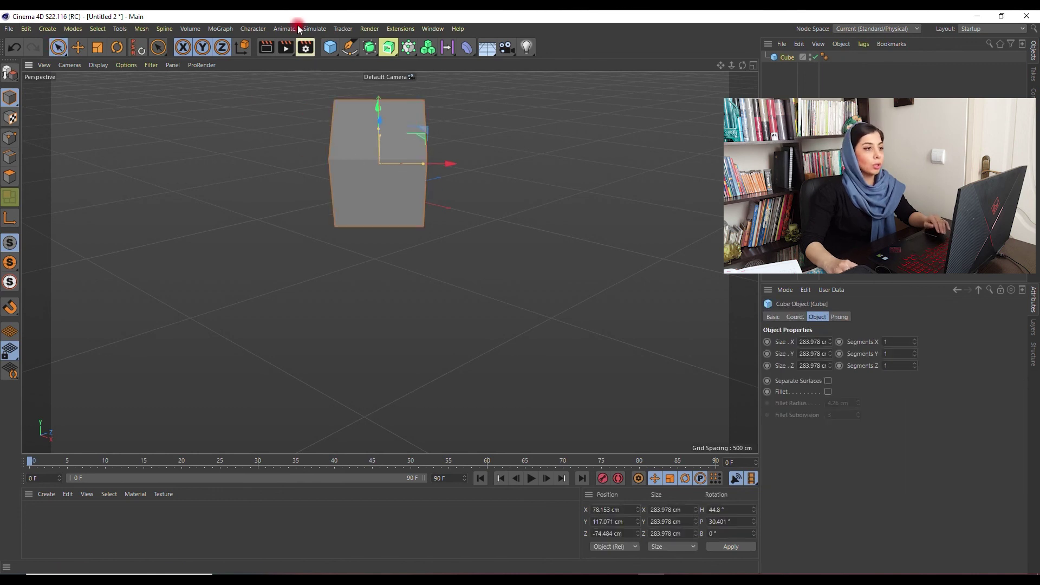